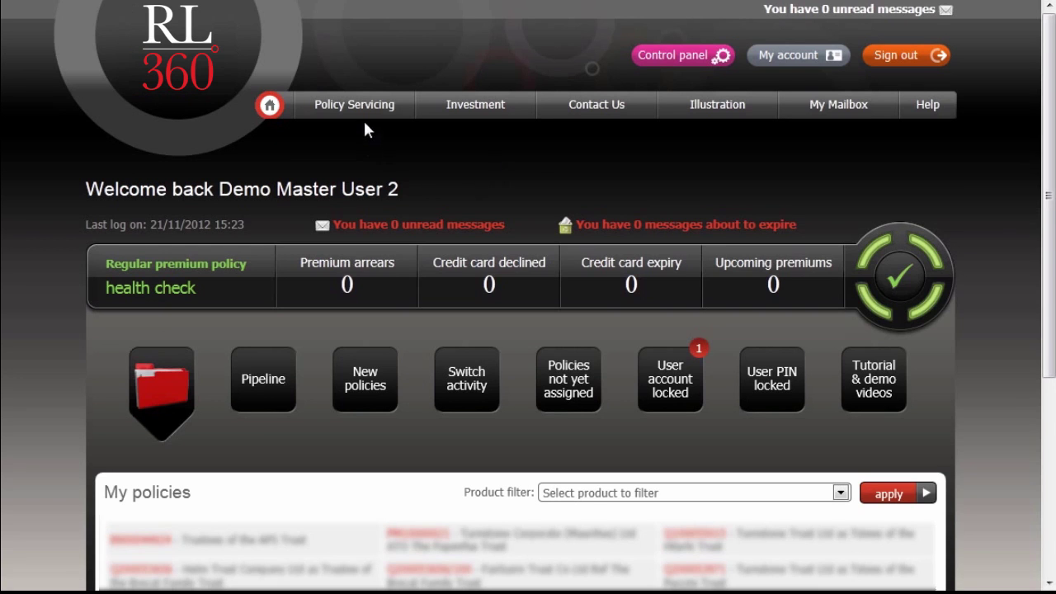
Step: Drop down the Policy Servicing menu from the top navigation bar
{"action": "mouse_move", "coordinate": [367, 112]}
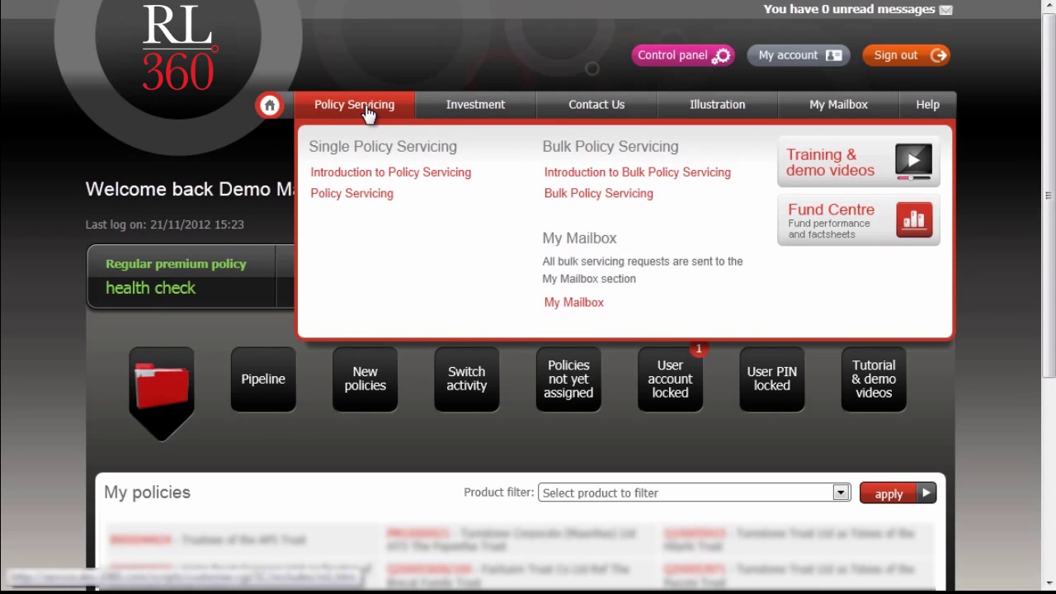
Step: Go to the Bulk policy servicing page from the Policy Servicing menu
{"action": "left_click", "coordinate": [561, 196]}
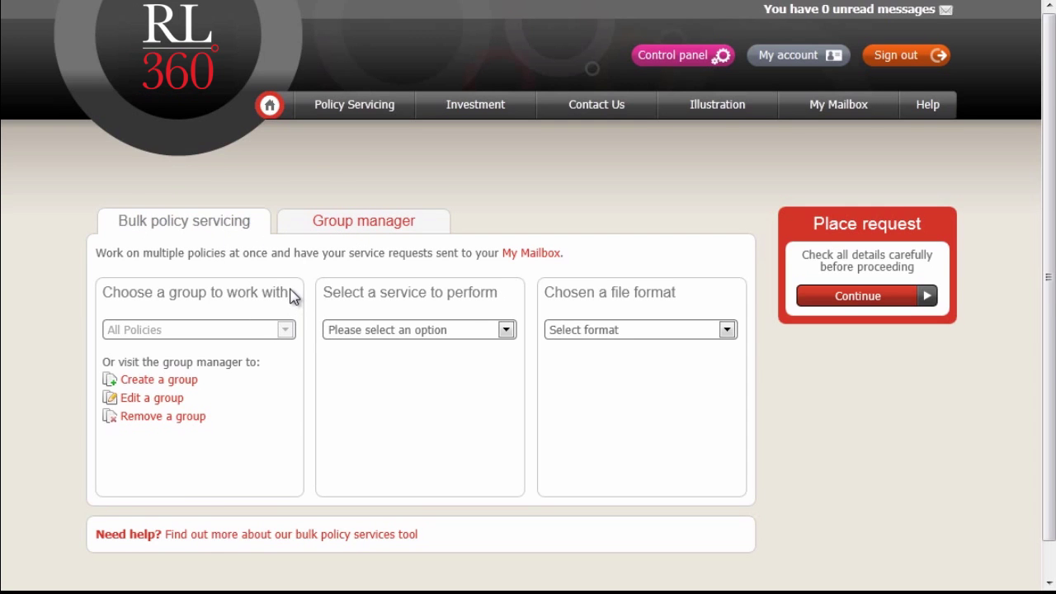
Step: In Group manager, start a new group named Group1 and load its Policy list with Apply Filter
{"action": "left_click", "coordinate": [346, 222]}
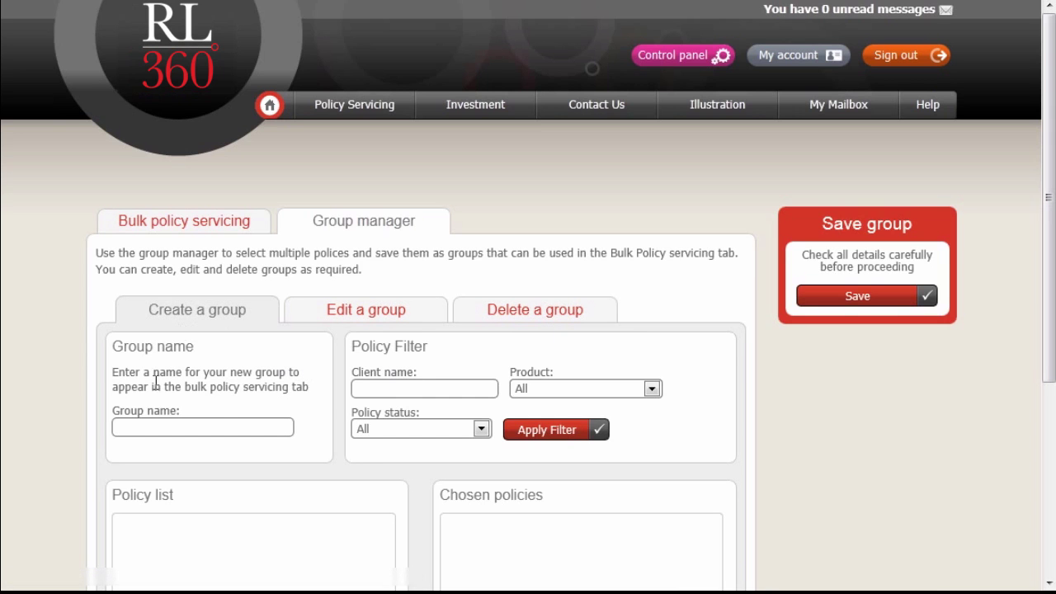
{"action": "left_click", "coordinate": [185, 428]}
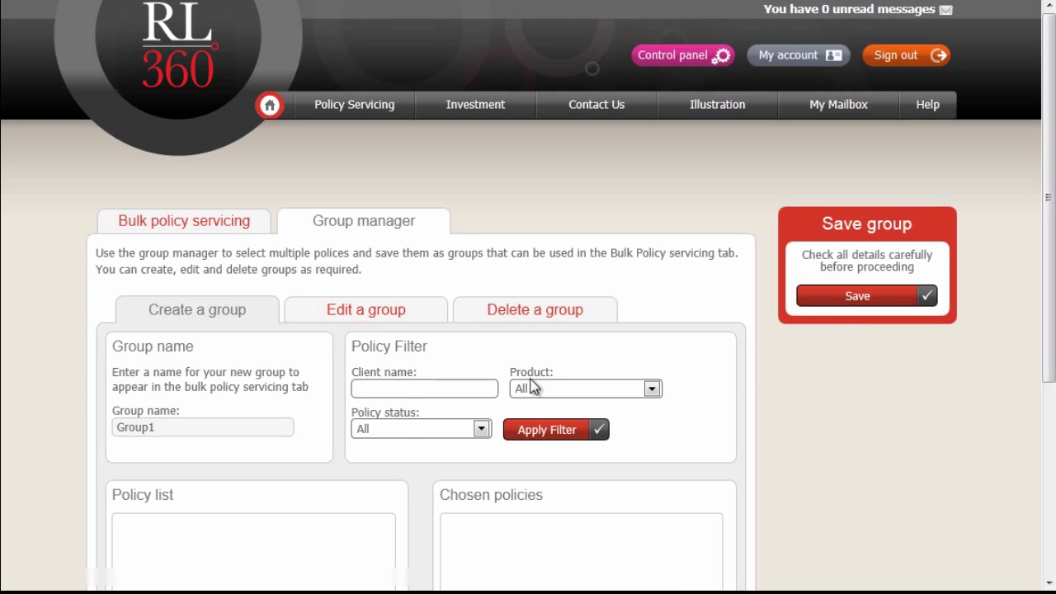
{"action": "left_click", "coordinate": [557, 435]}
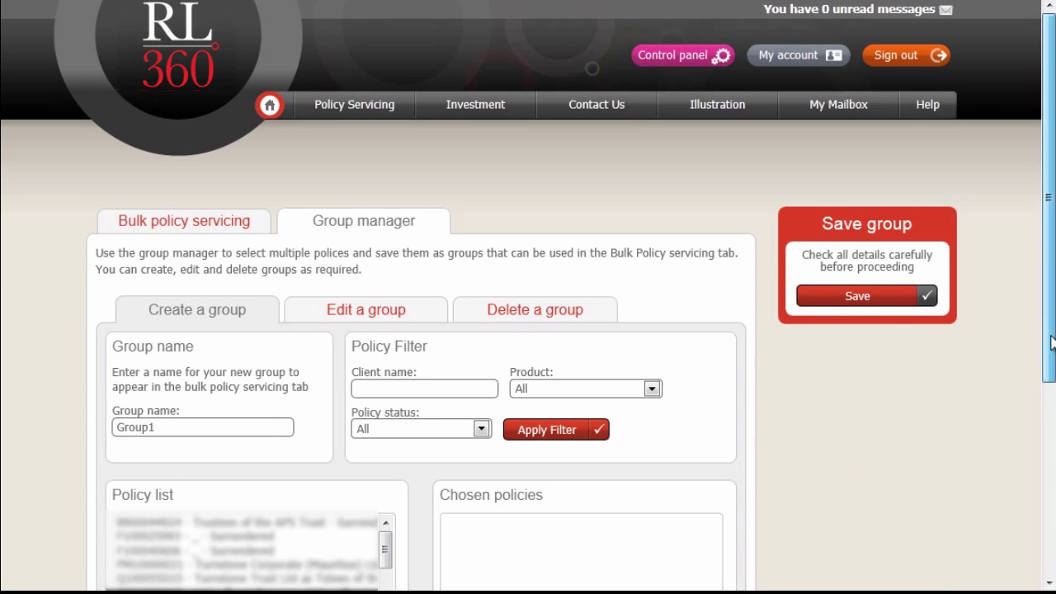
Step: Add the fourth and sixth policies individually to Group1's chosen policies
{"action": "scroll", "coordinate": [1051, 339], "scroll_direction": "down", "scroll_amount": 2}
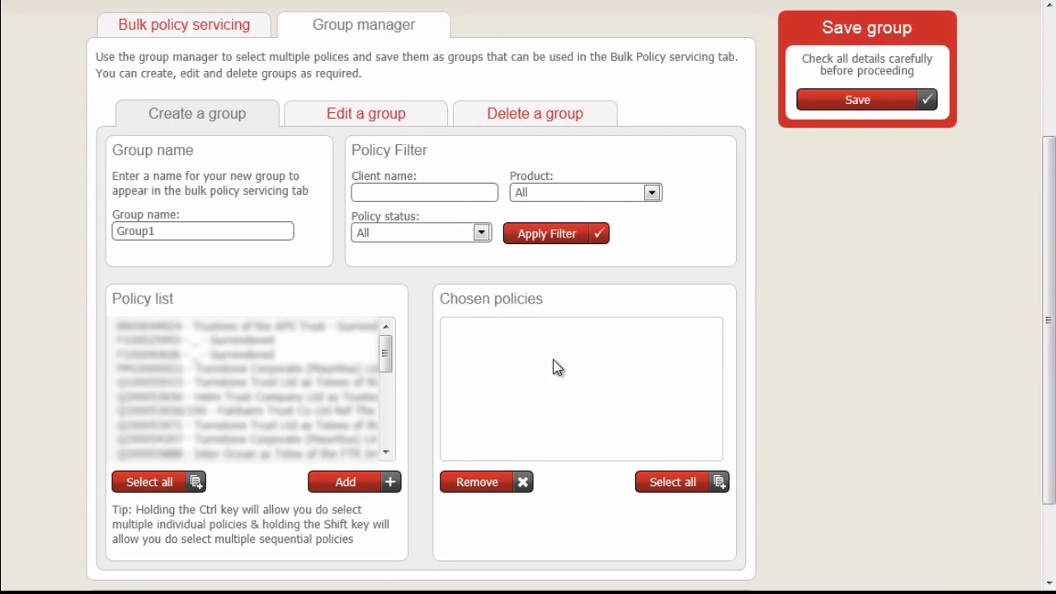
{"action": "double_click", "coordinate": [270, 371]}
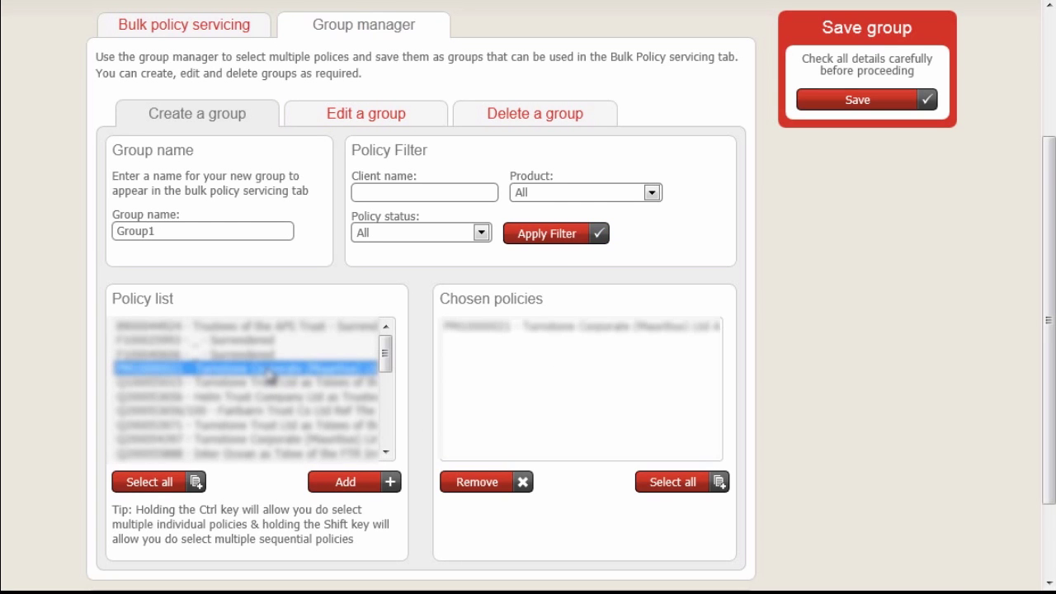
{"action": "left_click", "coordinate": [272, 397]}
{"action": "left_click", "coordinate": [343, 484]}
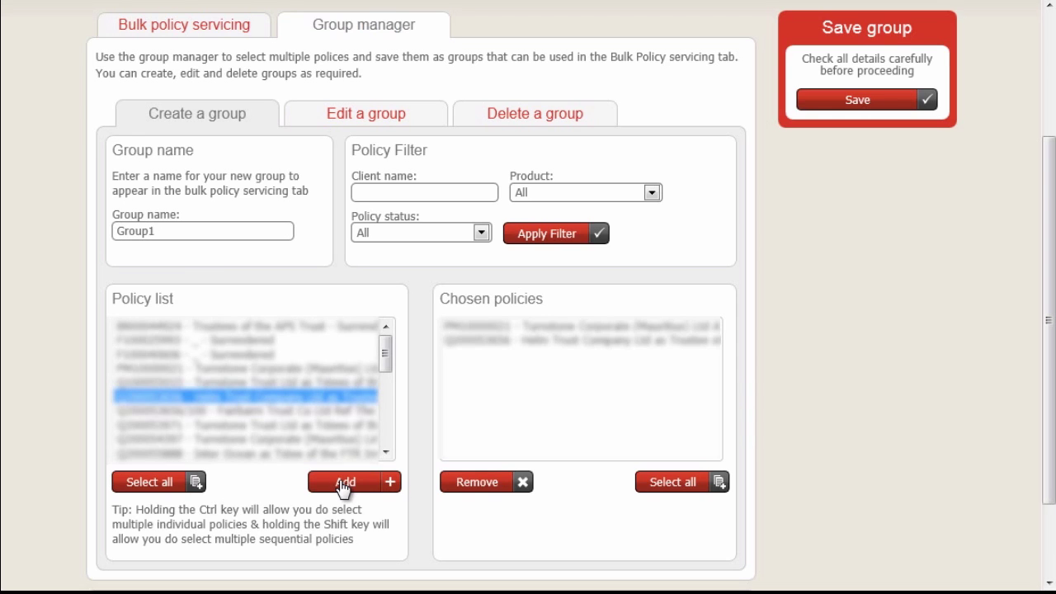
Step: Select a run of four consecutive policies and add them to Group1
{"action": "left_click", "coordinate": [135, 486]}
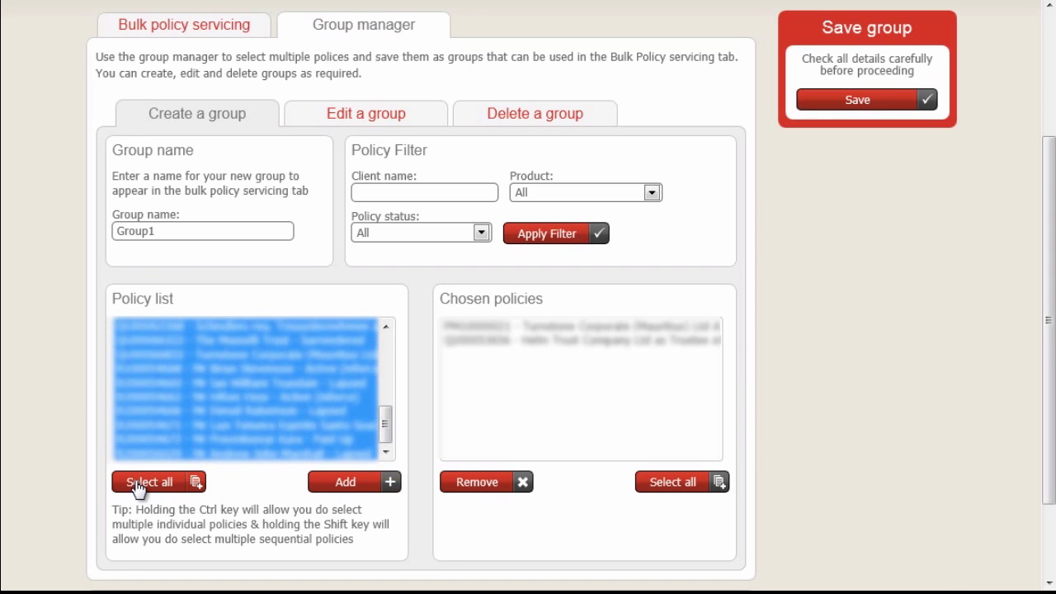
{"action": "left_click", "coordinate": [293, 402]}
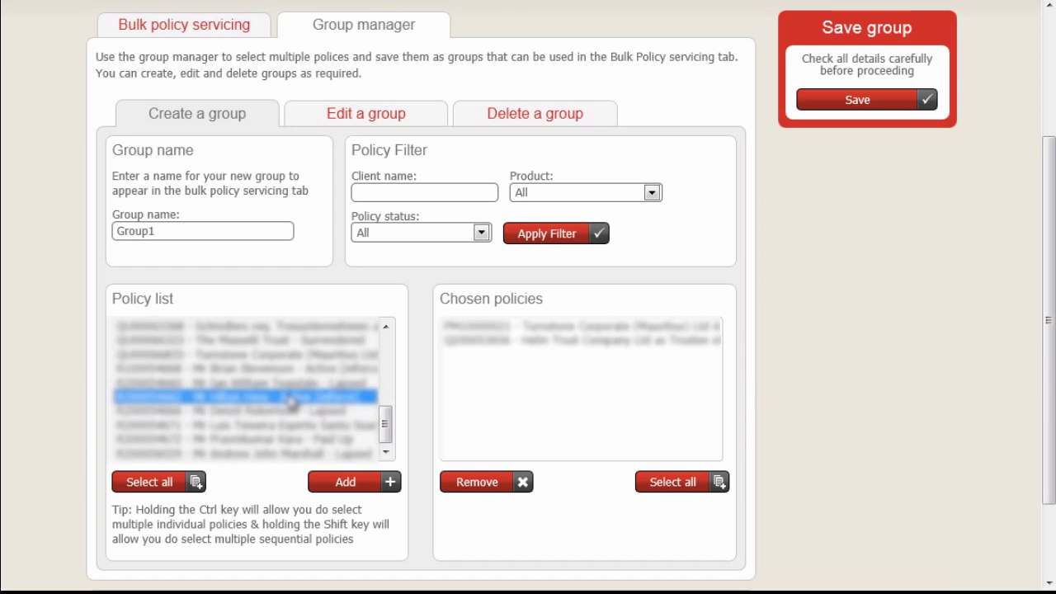
{"action": "left_click", "coordinate": [225, 370]}
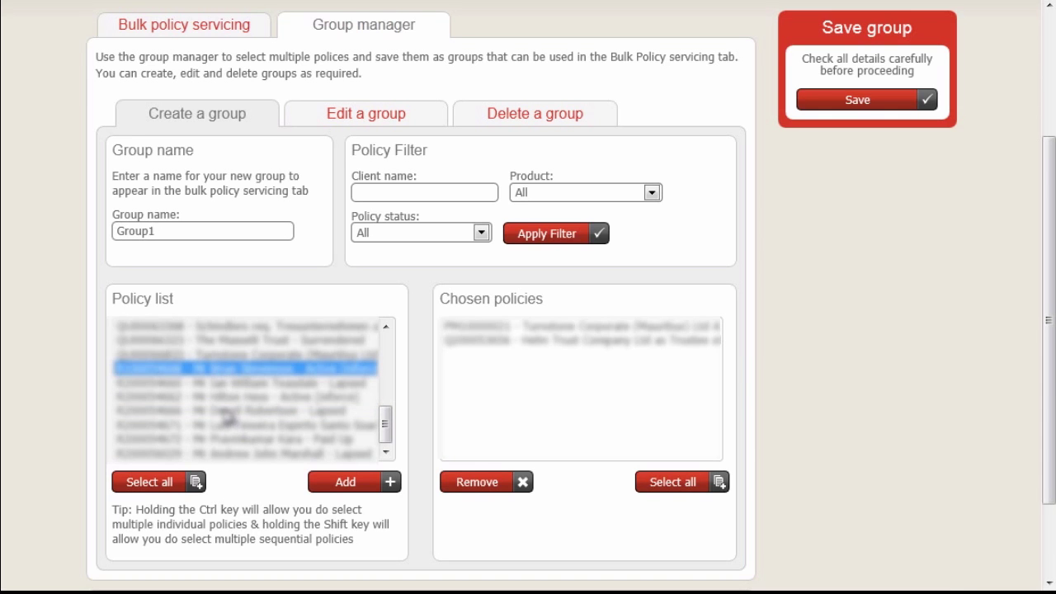
{"action": "left_click", "coordinate": [230, 410], "text": "shift"}
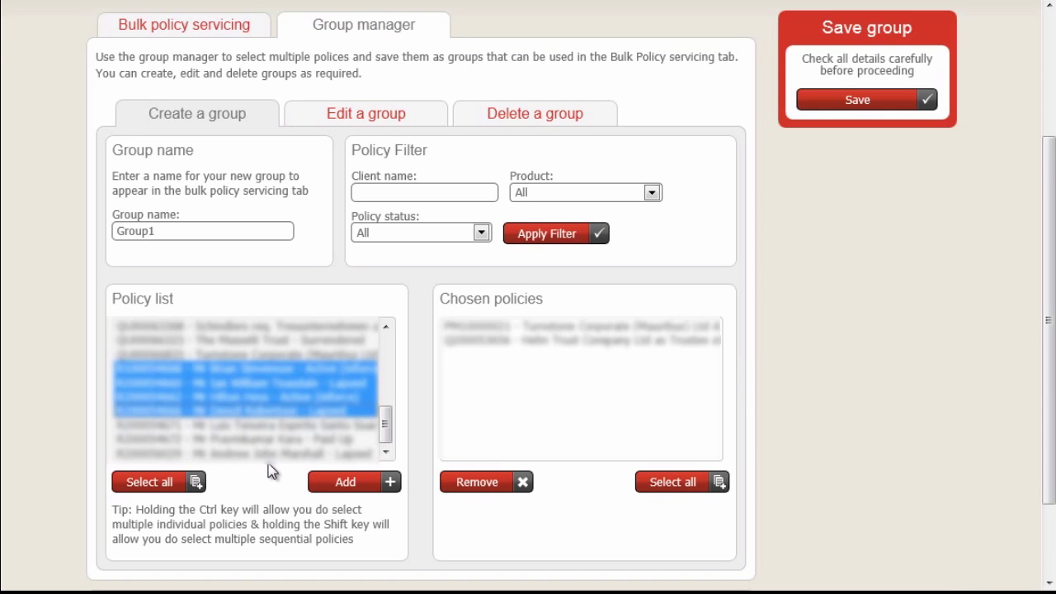
{"action": "left_click", "coordinate": [329, 486]}
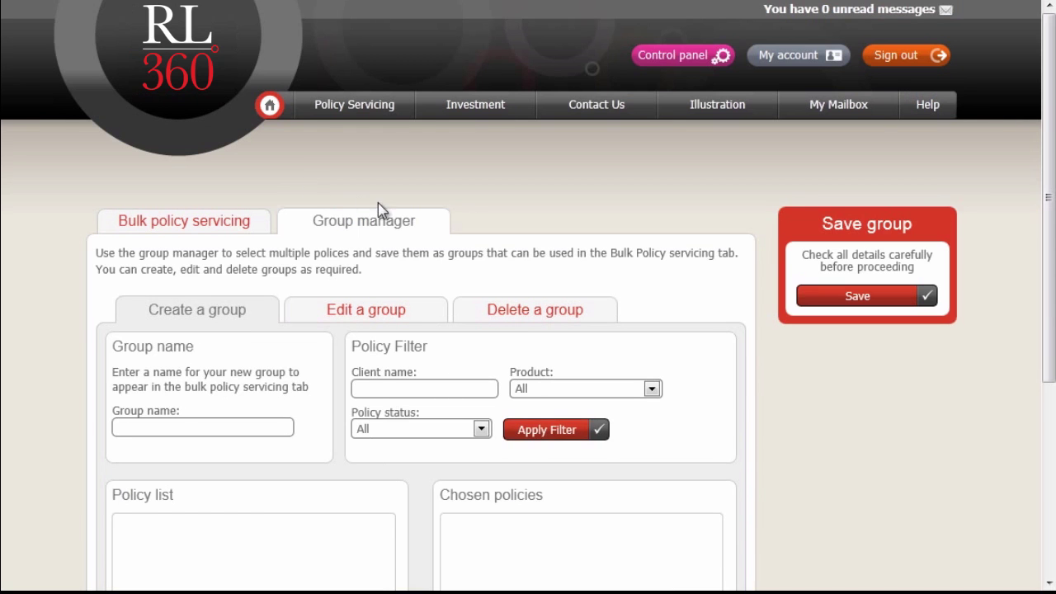
Step: Return to Bulk policy servicing and choose Group1 as the group to work with
{"action": "scroll", "coordinate": [361, 179], "scroll_direction": "down", "scroll_amount": 1}
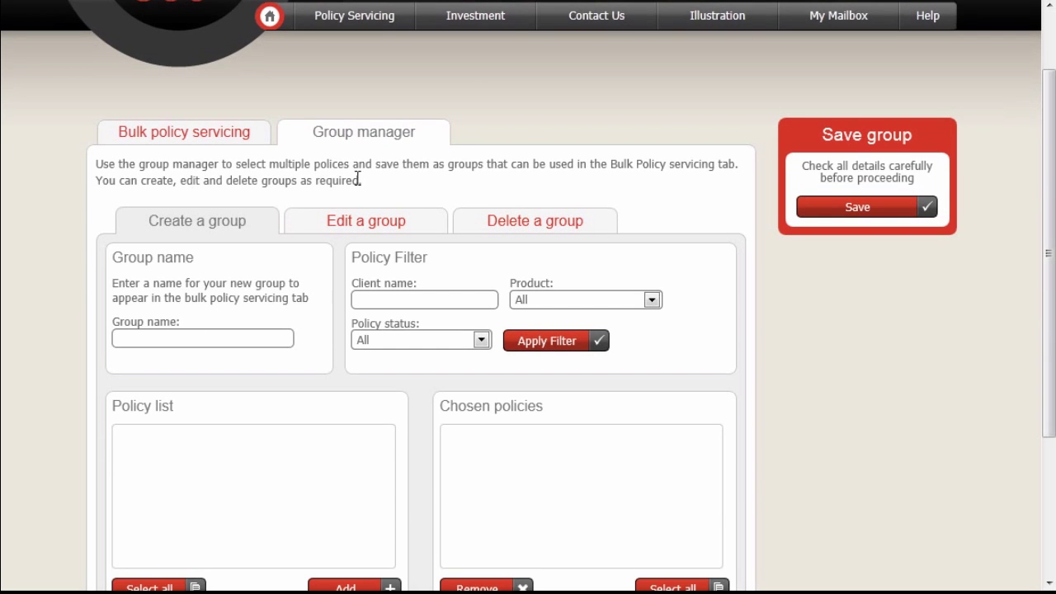
{"action": "left_click", "coordinate": [157, 139]}
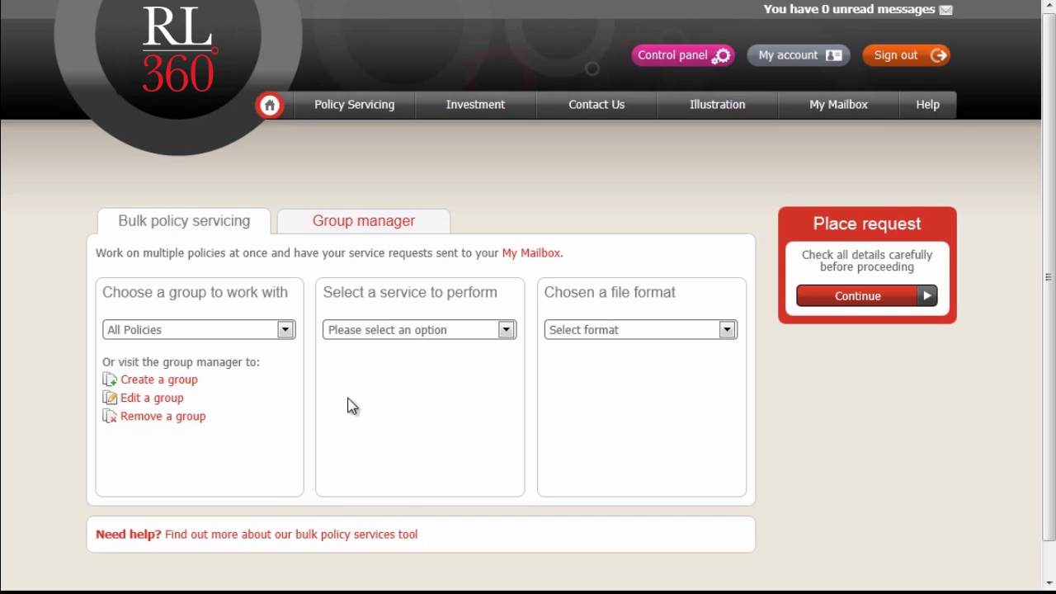
{"action": "left_click", "coordinate": [251, 334]}
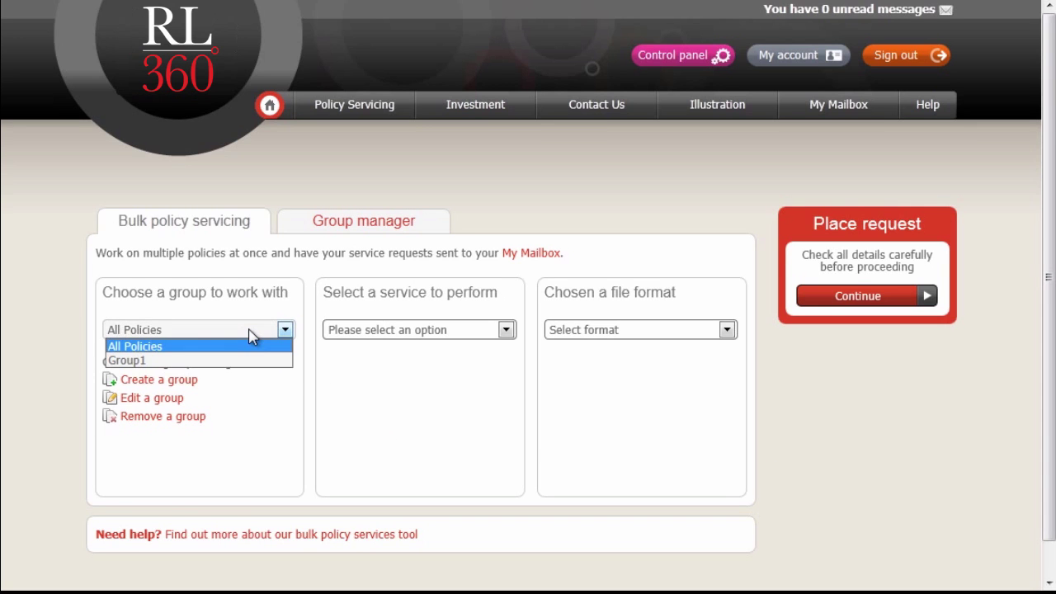
{"action": "left_click", "coordinate": [163, 360]}
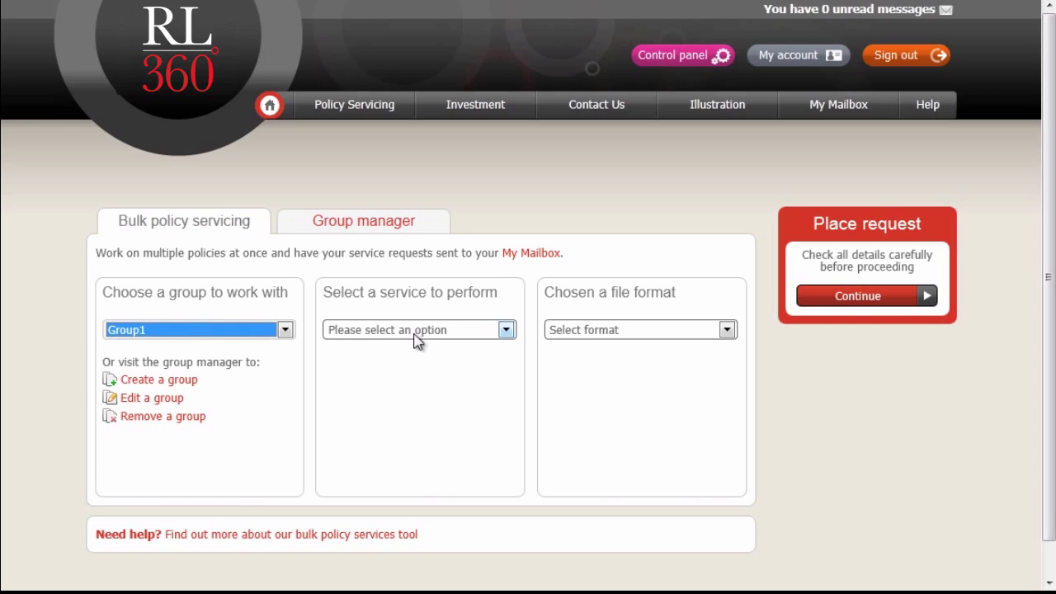
{"action": "left_click", "coordinate": [466, 337]}
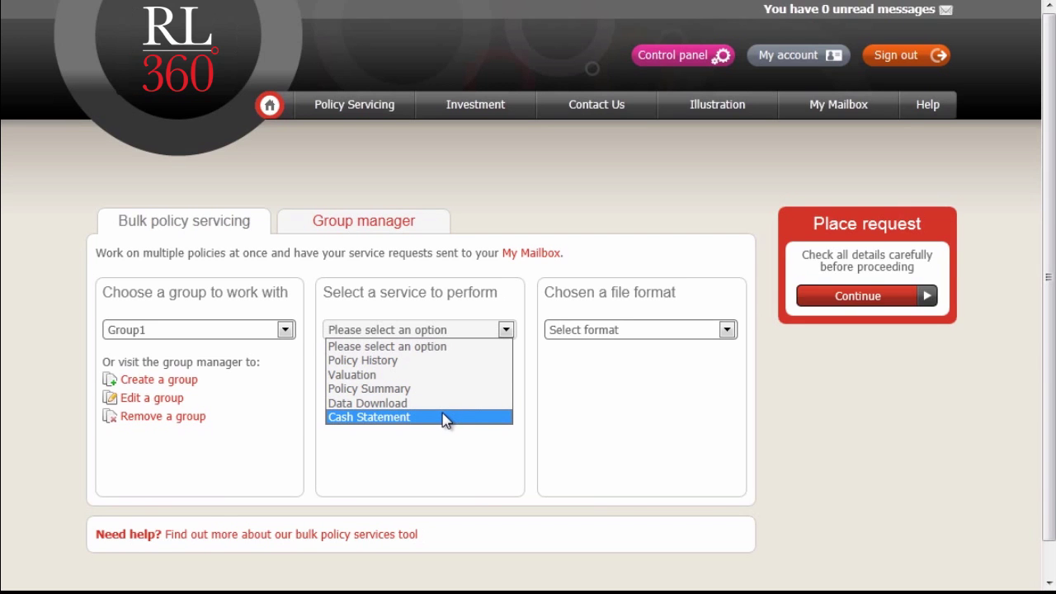
Step: Choose the Valuation service with a valuation date of 21 Nov 2012
{"action": "left_click", "coordinate": [396, 375]}
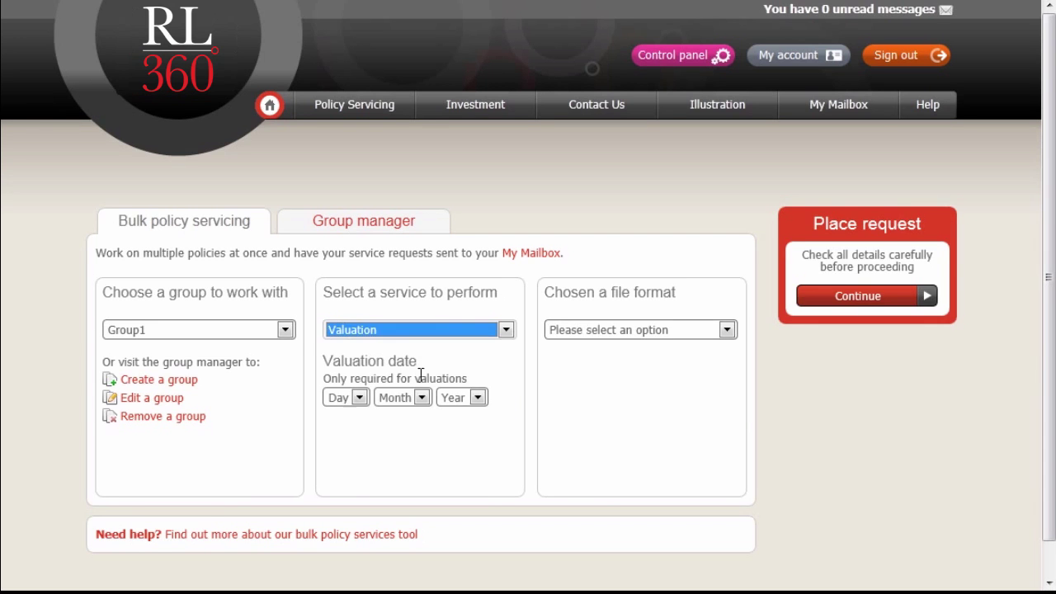
{"action": "left_click", "coordinate": [357, 401]}
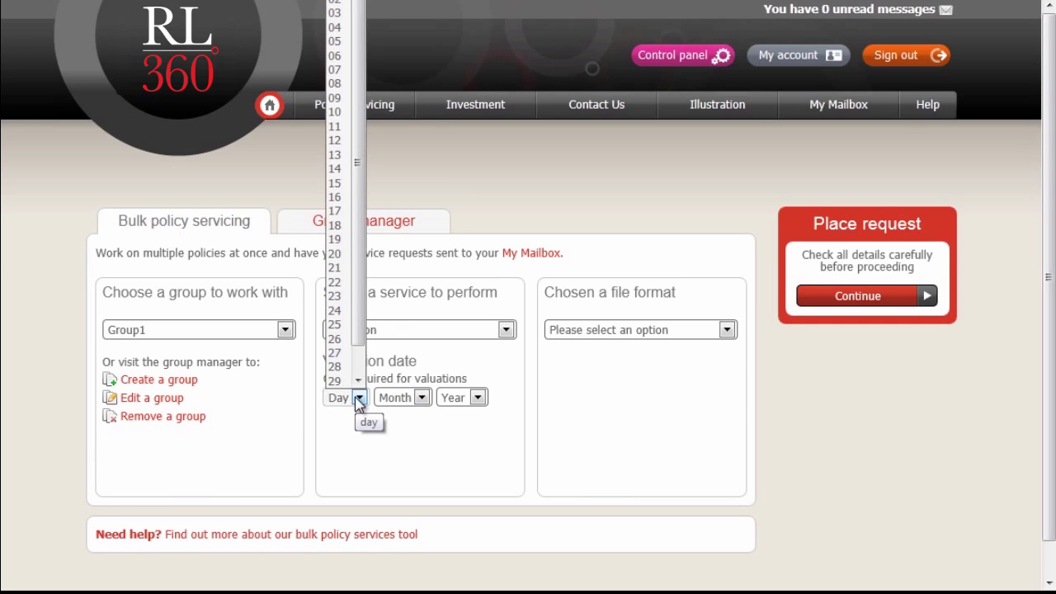
{"action": "left_click", "coordinate": [337, 324]}
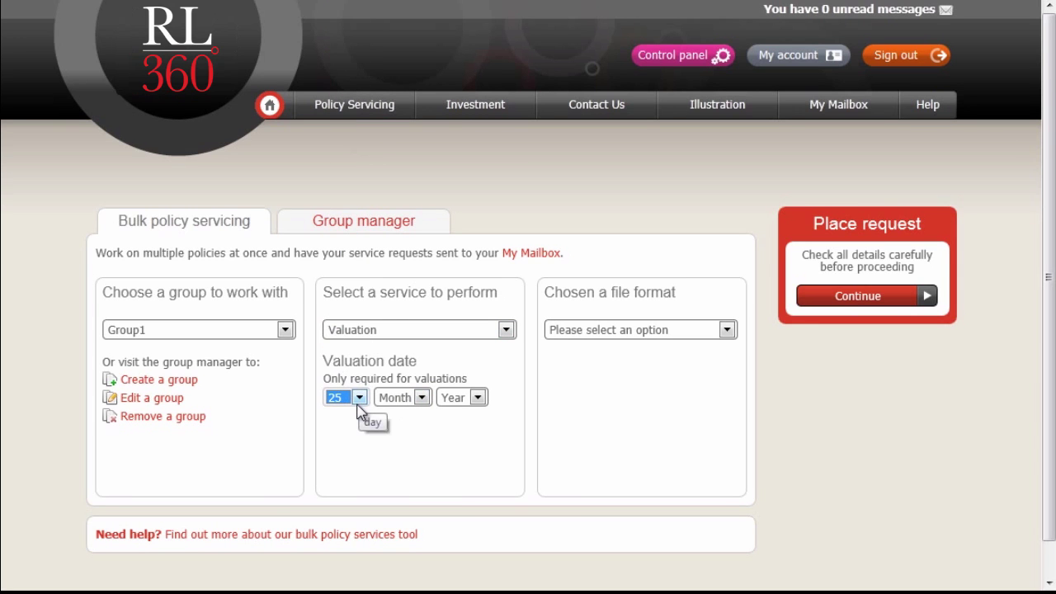
{"action": "left_click", "coordinate": [359, 401]}
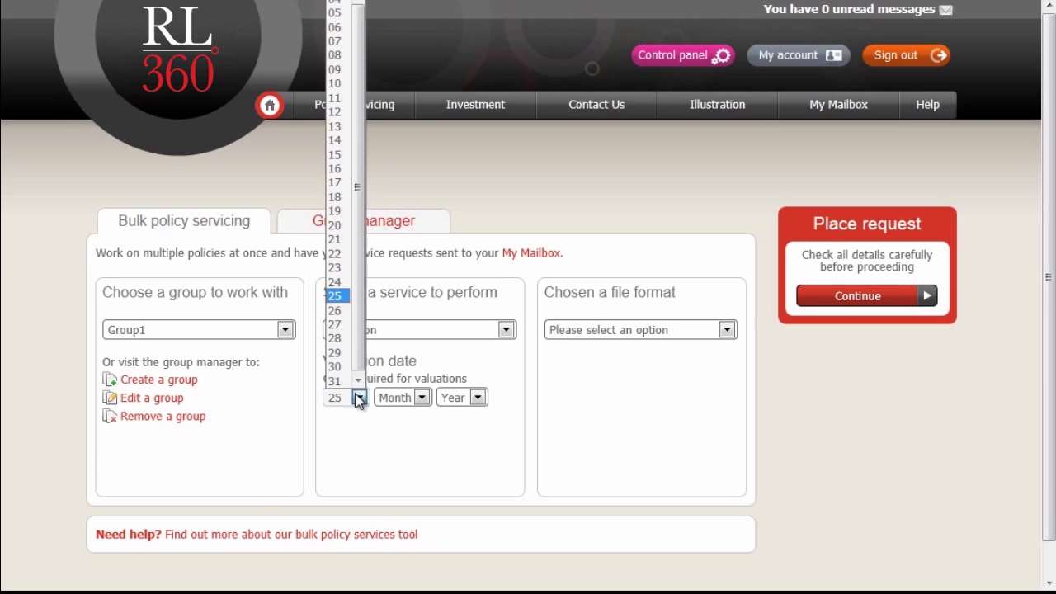
{"action": "left_click", "coordinate": [338, 239]}
{"action": "left_click", "coordinate": [418, 402]}
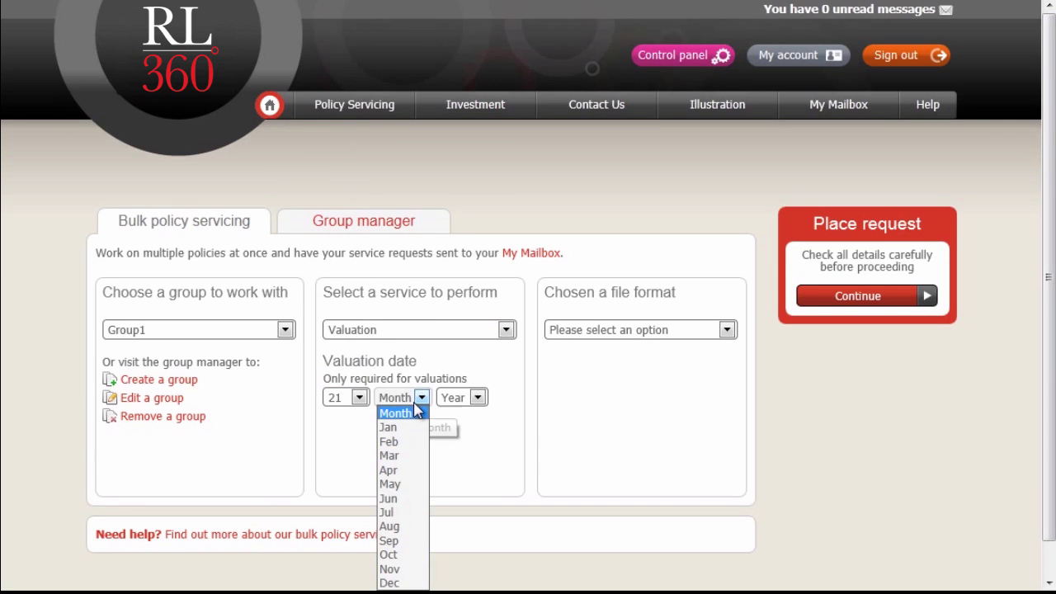
{"action": "left_click", "coordinate": [409, 568]}
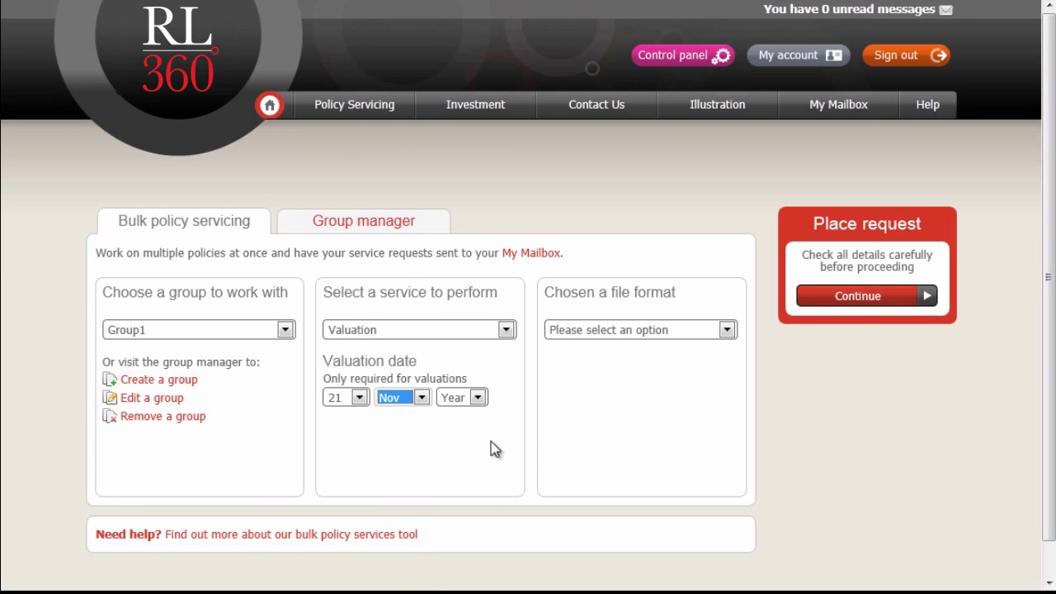
{"action": "left_click", "coordinate": [477, 397]}
{"action": "left_click", "coordinate": [457, 589]}
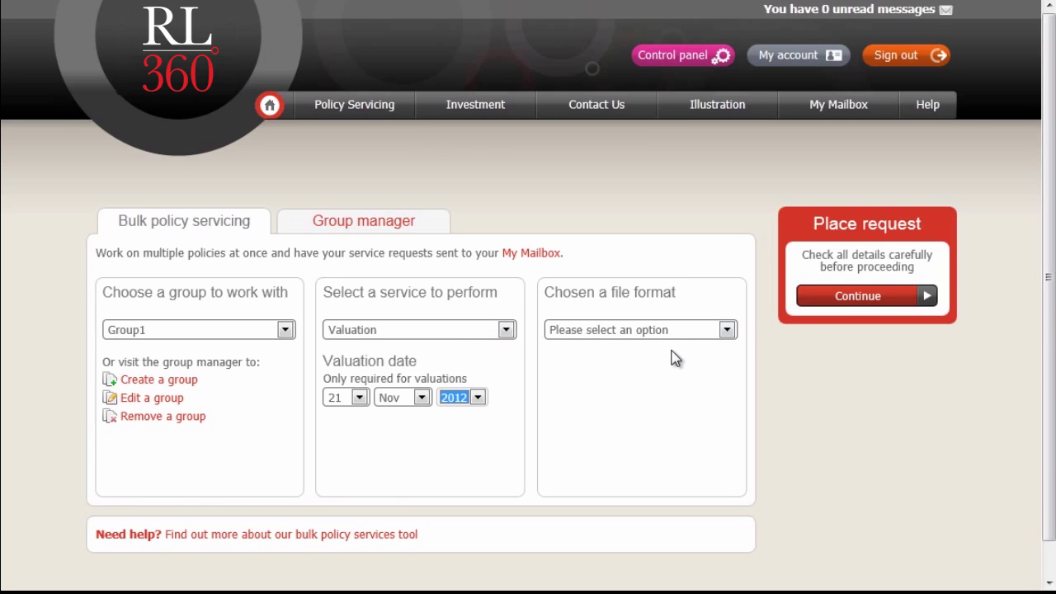
Step: Set the file format to 'PDF's for each policy (ZIP)' and submit the request
{"action": "left_click", "coordinate": [689, 332]}
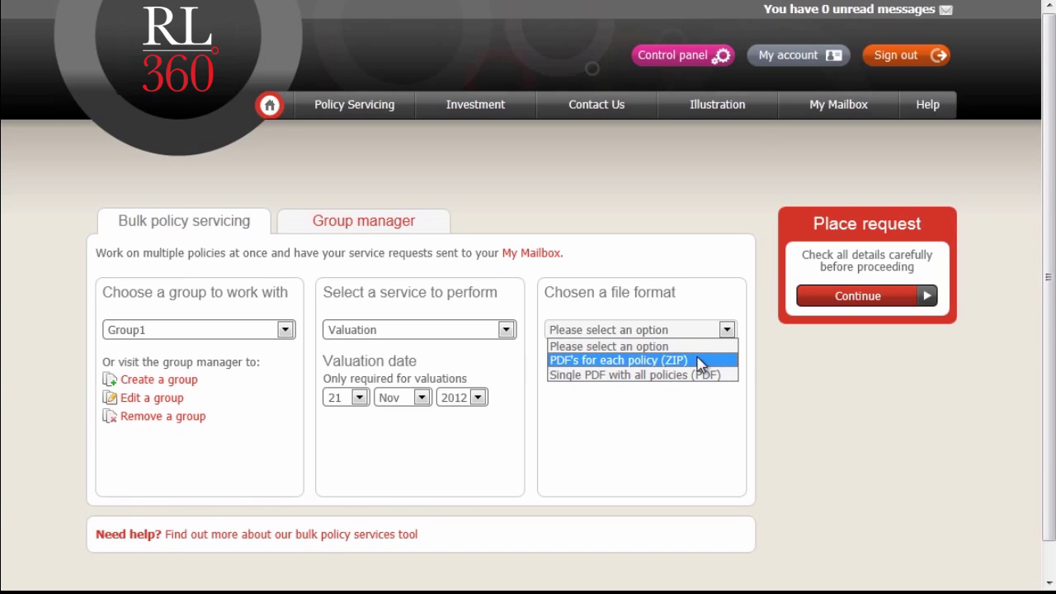
{"action": "left_click", "coordinate": [699, 361]}
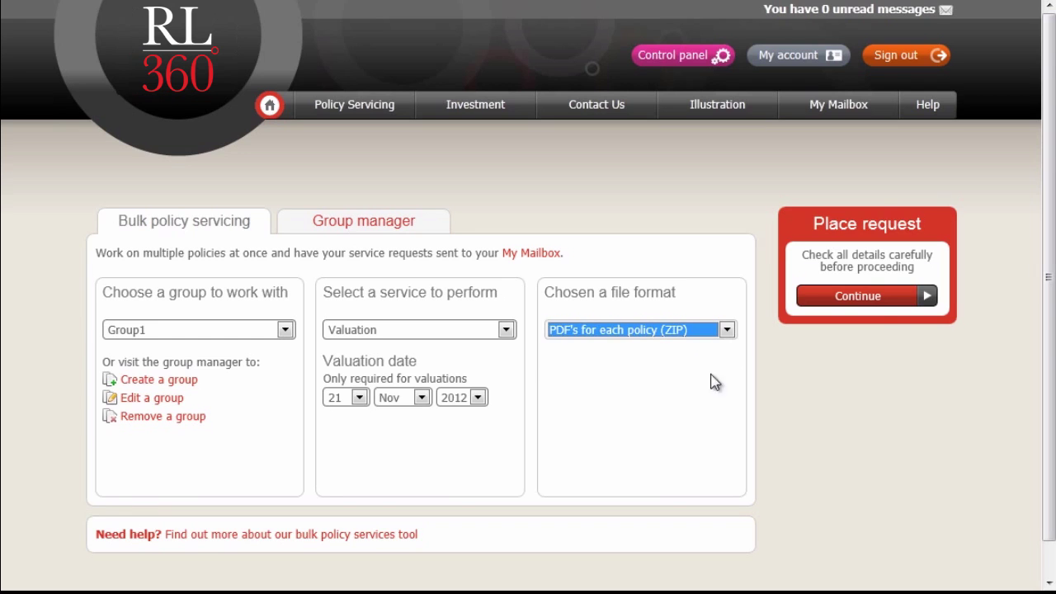
{"action": "left_click", "coordinate": [847, 303]}
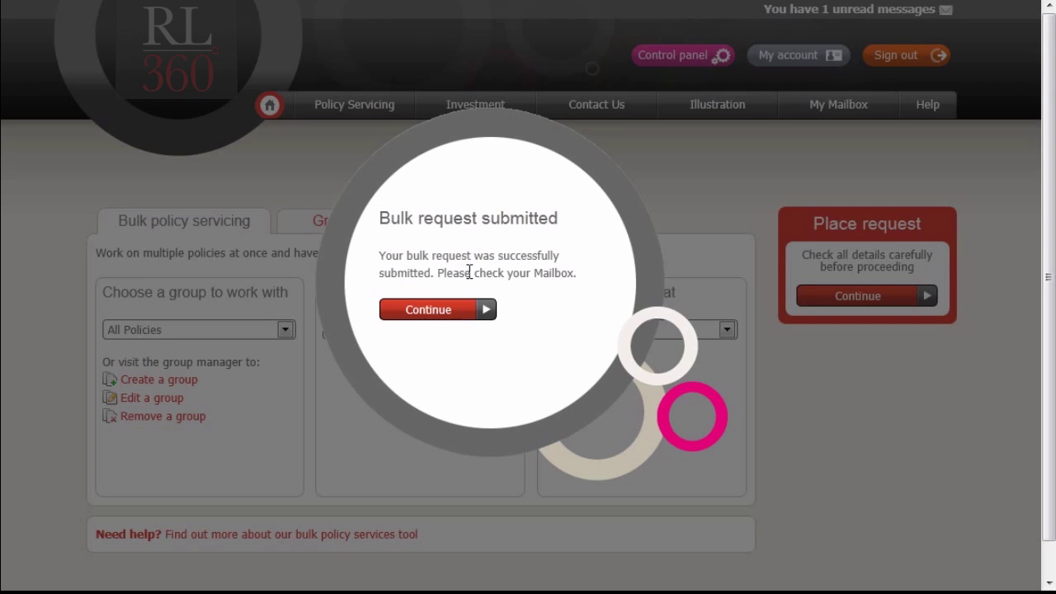
Step: Close the 'Bulk request submitted' confirmation dialog
{"action": "left_click", "coordinate": [431, 311]}
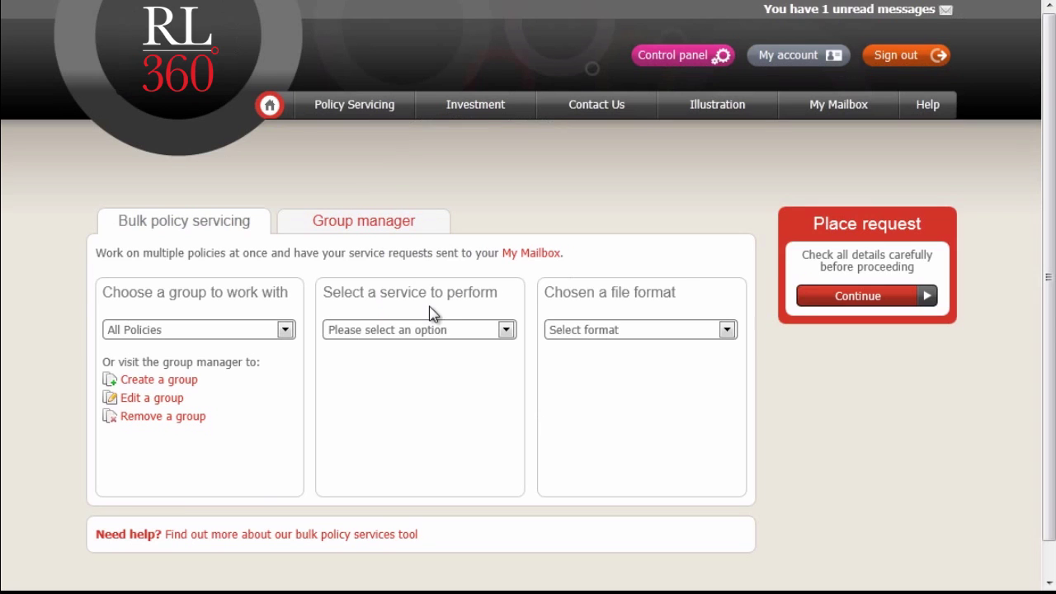
Step: Read the Bulk Valuation Request in My Mailbox, then permanently delete it
{"action": "left_click", "coordinate": [841, 108]}
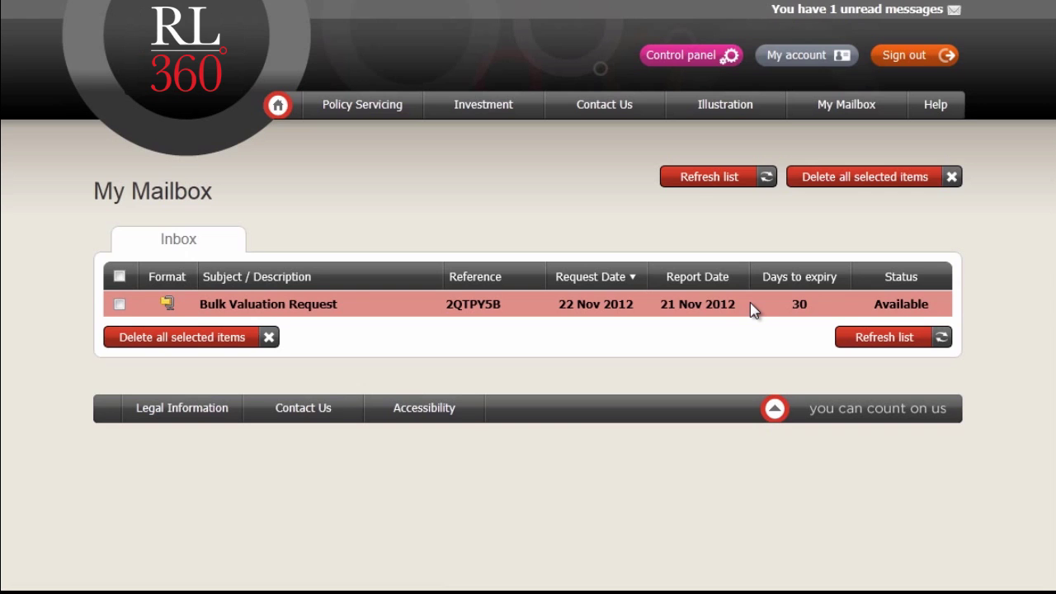
{"action": "left_click", "coordinate": [307, 312]}
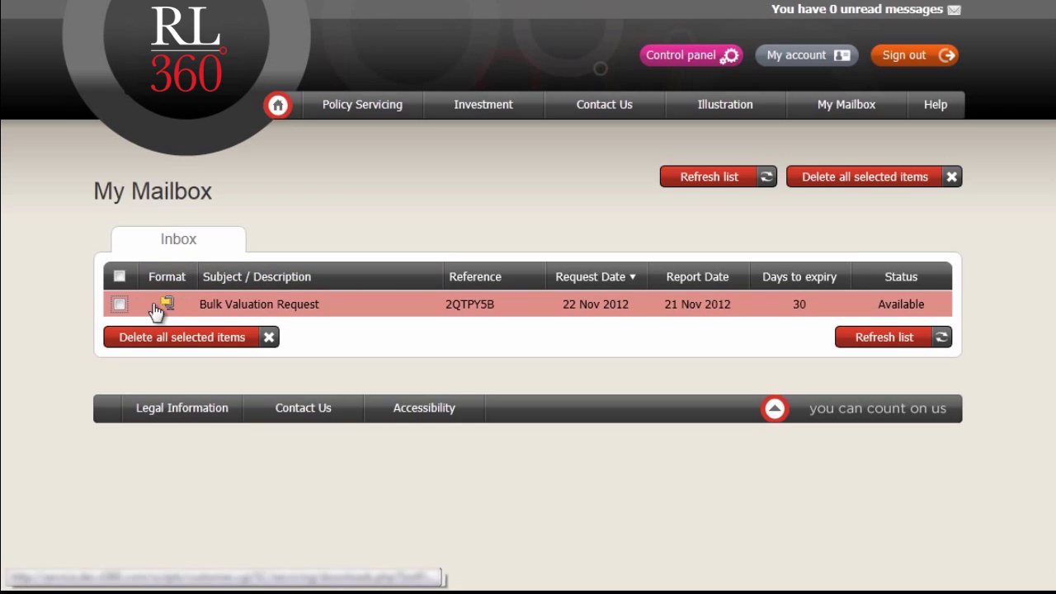
{"action": "left_click", "coordinate": [120, 304]}
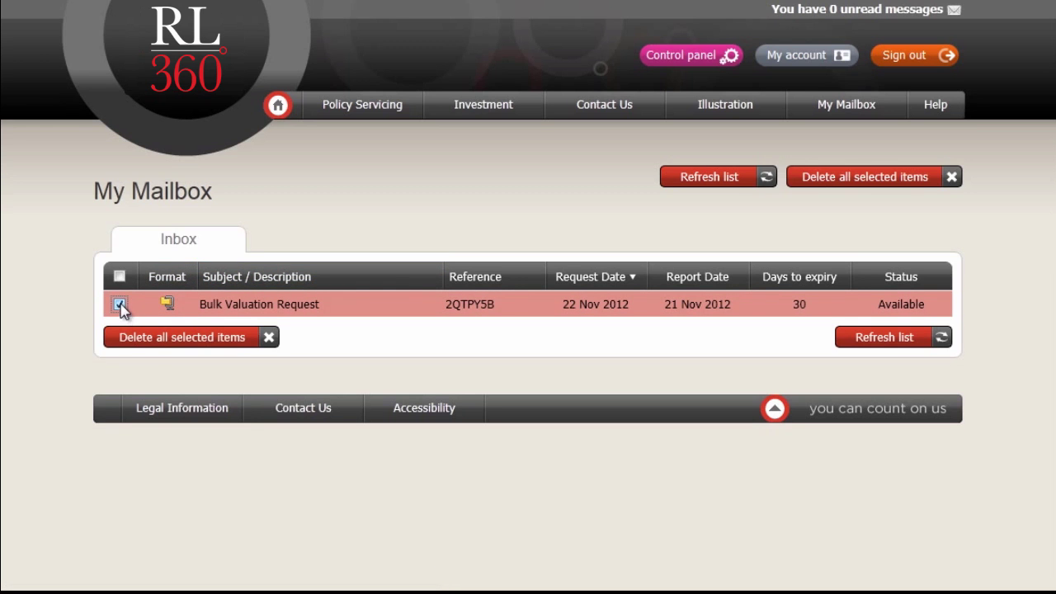
{"action": "left_click", "coordinate": [149, 340]}
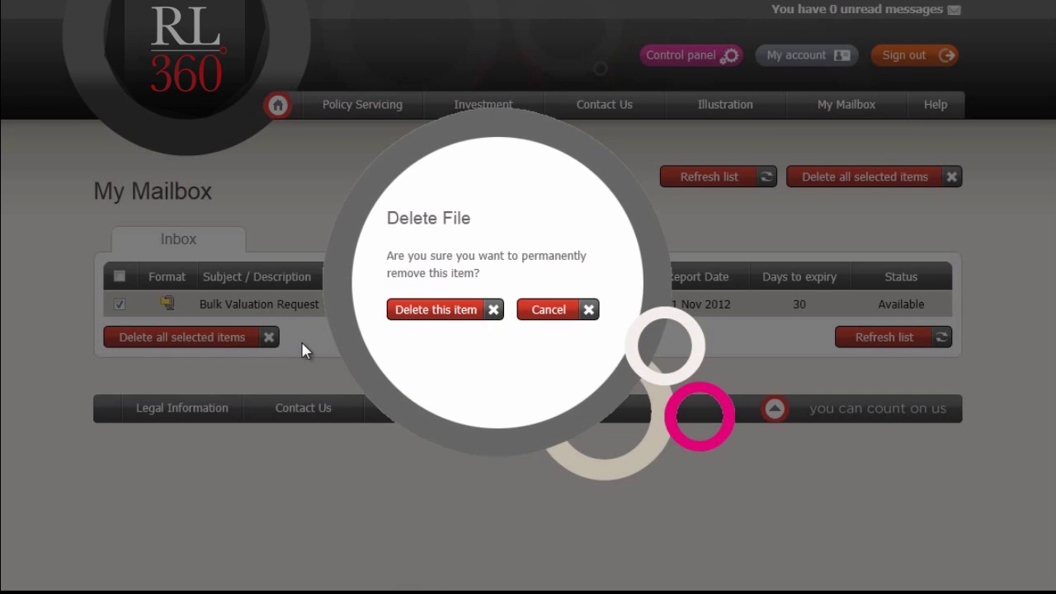
{"action": "left_click", "coordinate": [456, 311]}
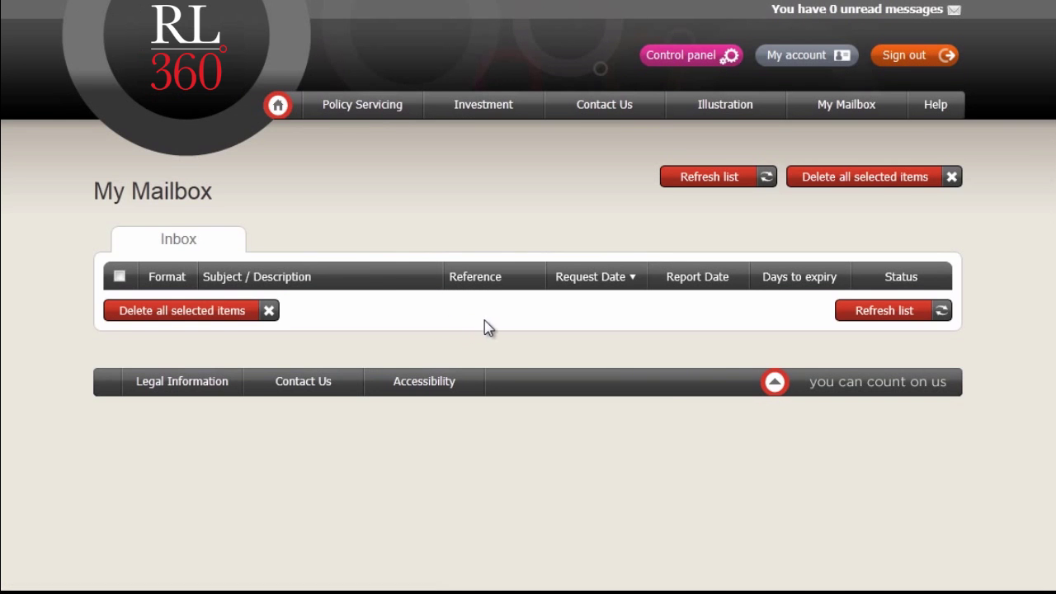
Step: Reselect Group1 on the Bulk policy servicing page and return to Group manager
{"action": "mouse_move", "coordinate": [365, 110]}
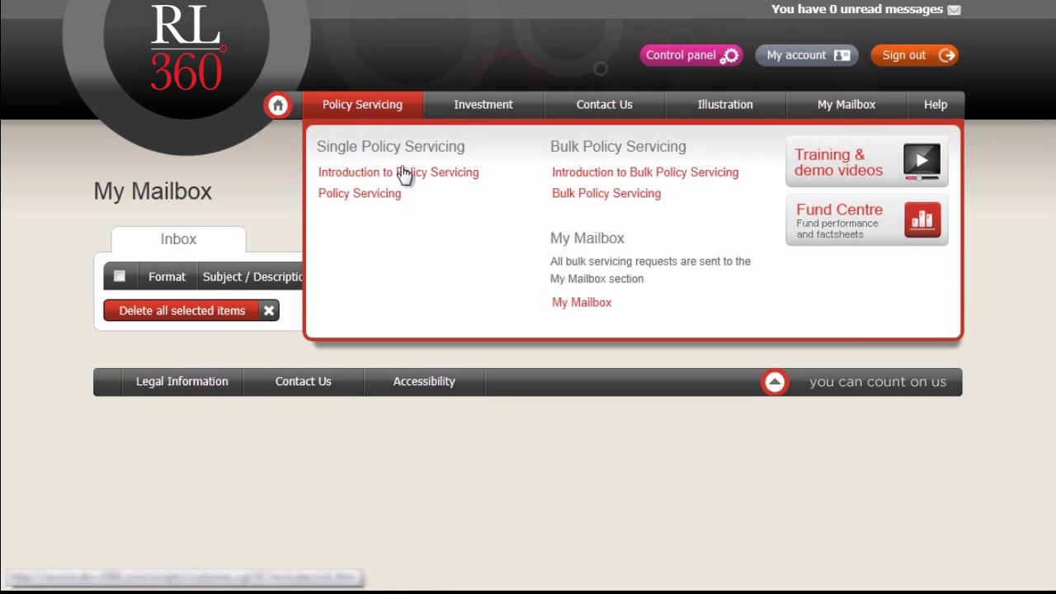
{"action": "left_click", "coordinate": [570, 202]}
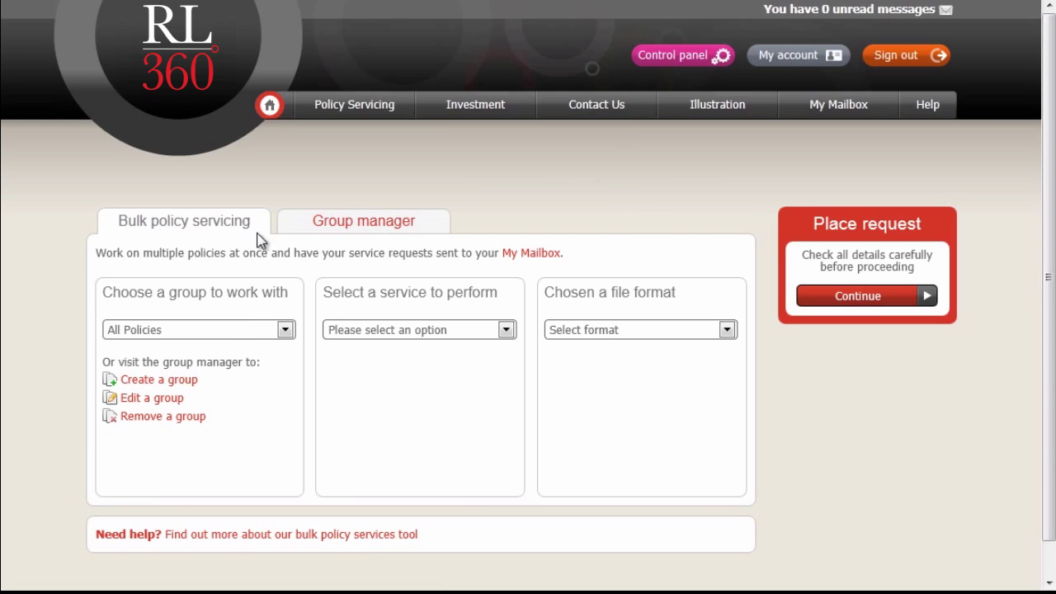
{"action": "left_click", "coordinate": [259, 336]}
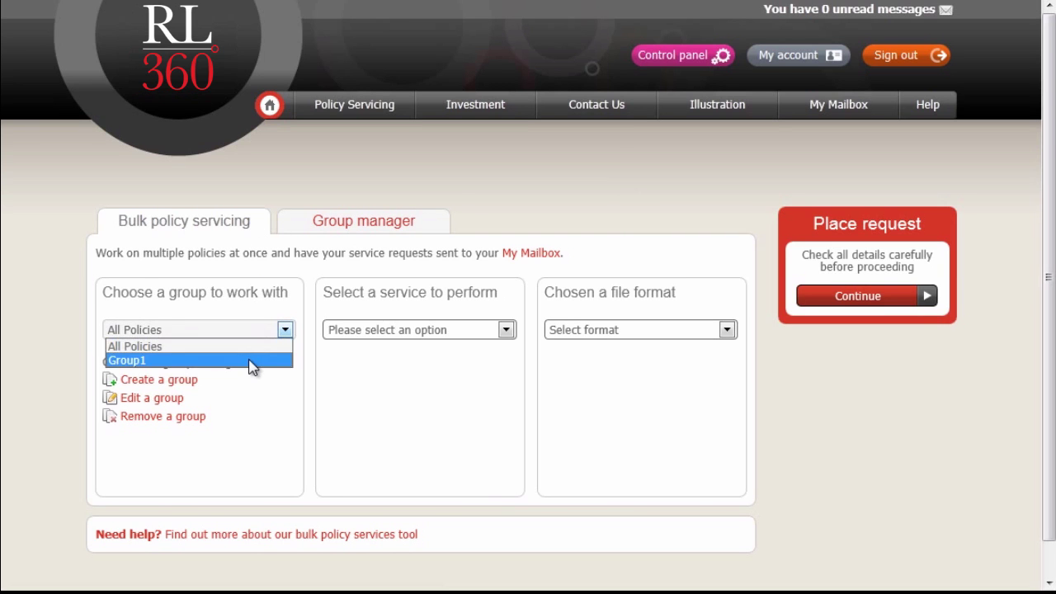
{"action": "left_click", "coordinate": [250, 360]}
{"action": "left_click", "coordinate": [405, 331]}
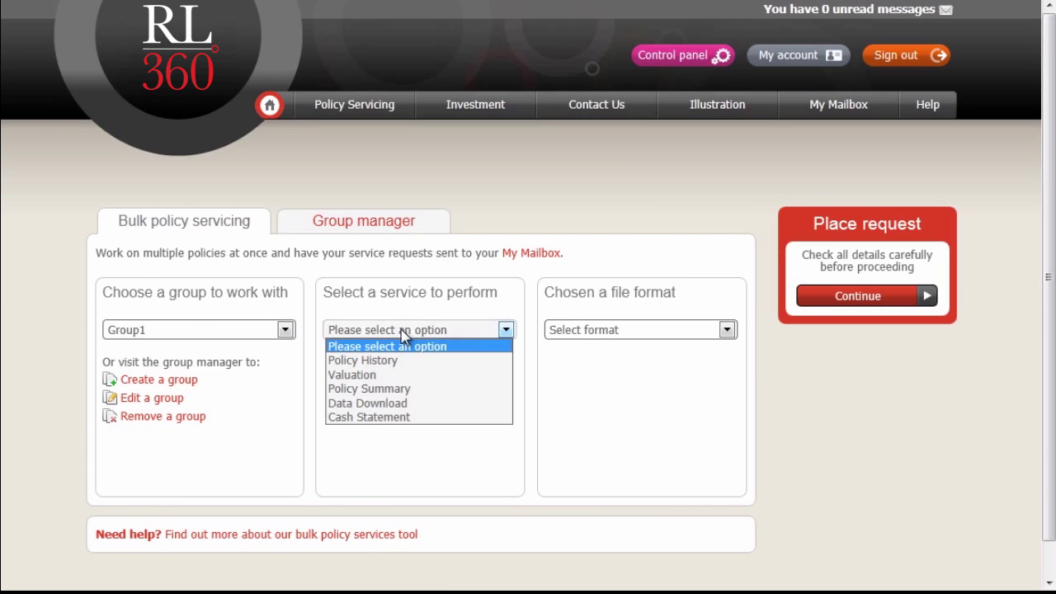
{"action": "left_click", "coordinate": [363, 229]}
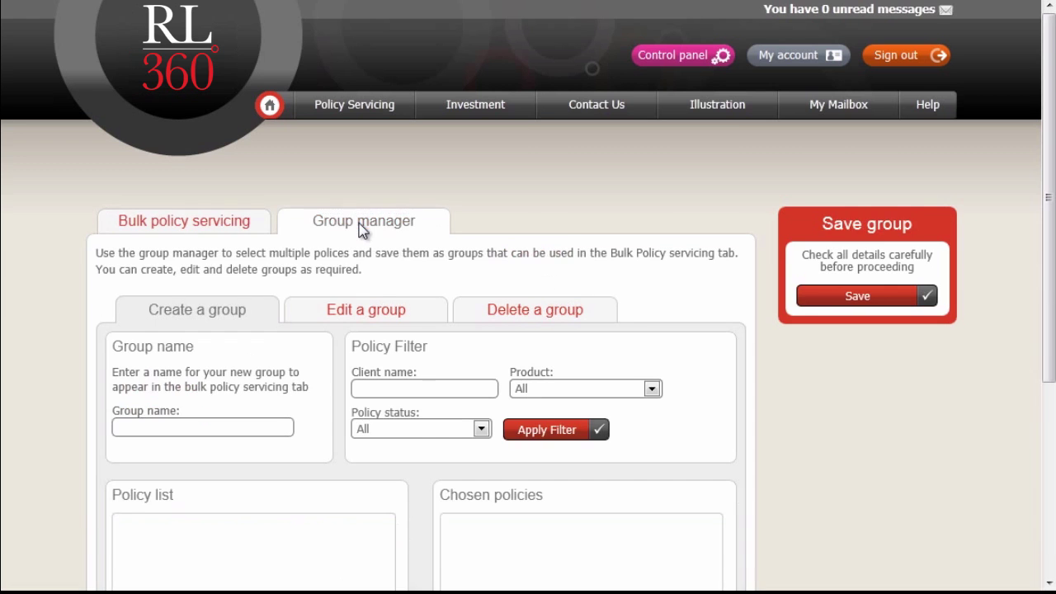
Step: Load Group1 in Edit a group and list all available policies
{"action": "left_click", "coordinate": [367, 312]}
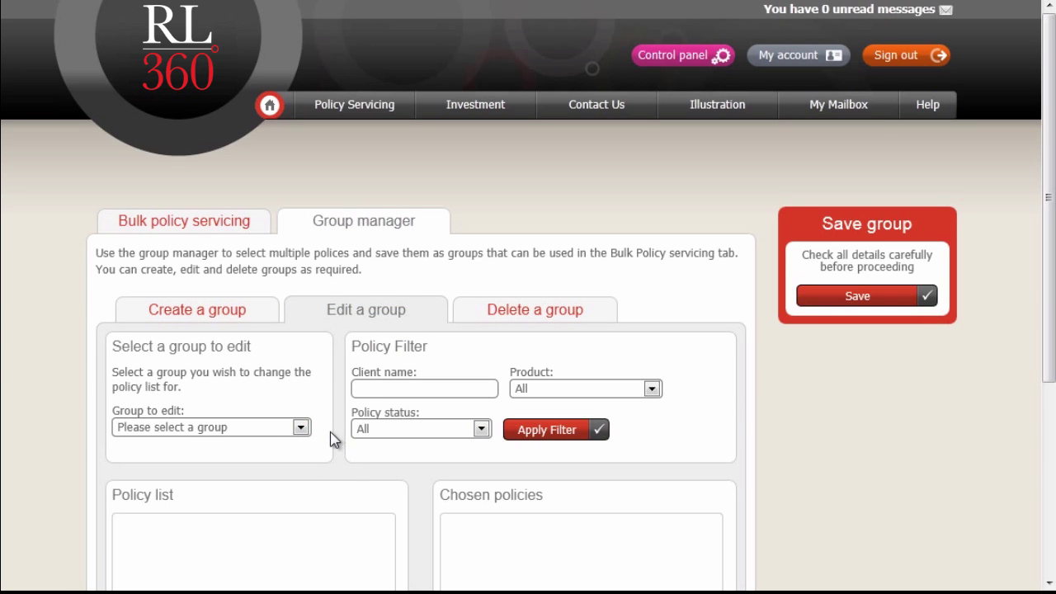
{"action": "left_click", "coordinate": [299, 429]}
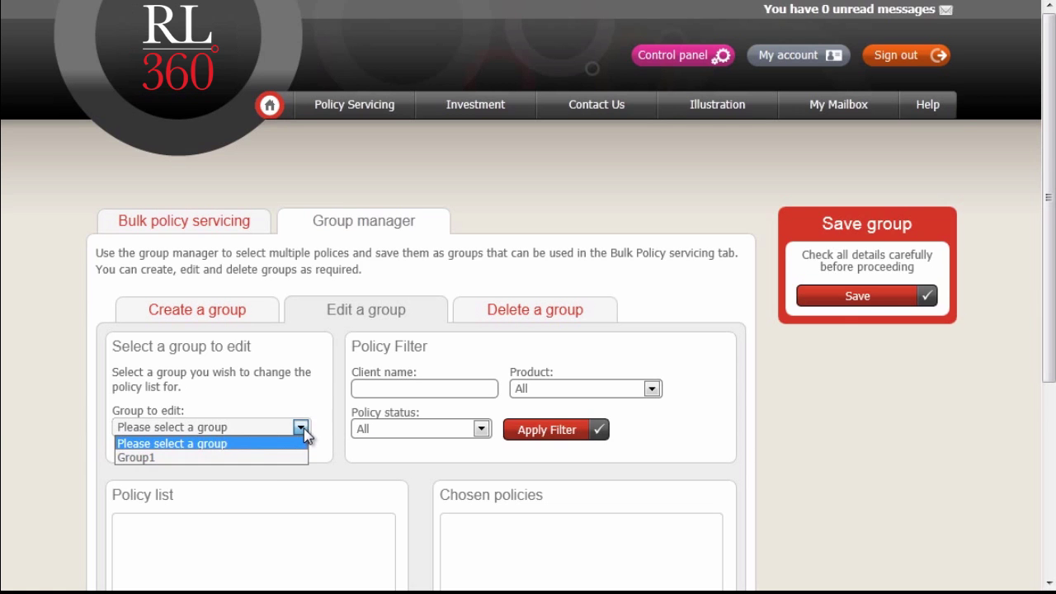
{"action": "left_click", "coordinate": [266, 459]}
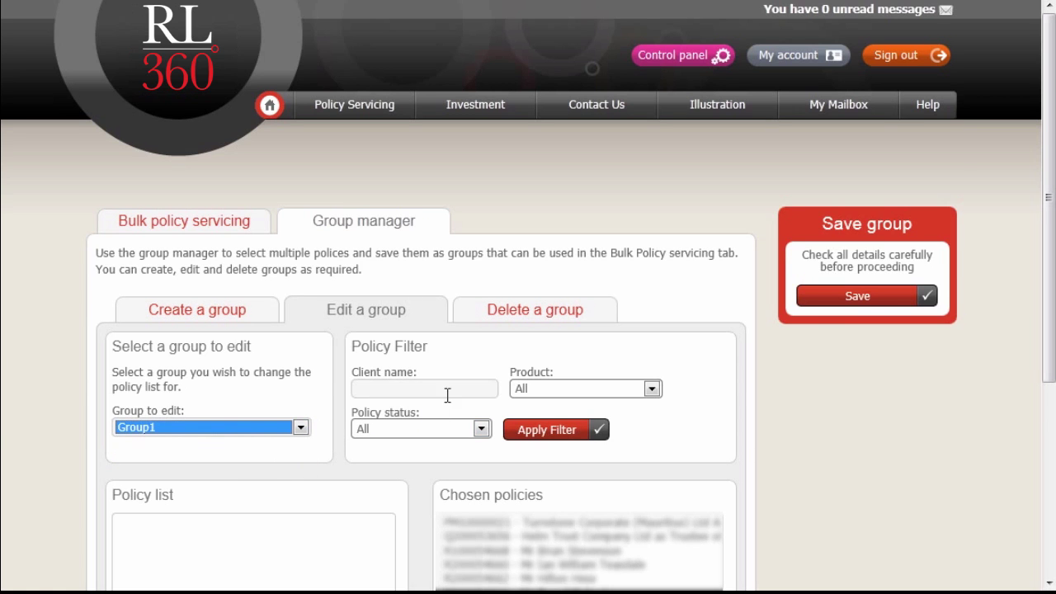
{"action": "left_click", "coordinate": [556, 429]}
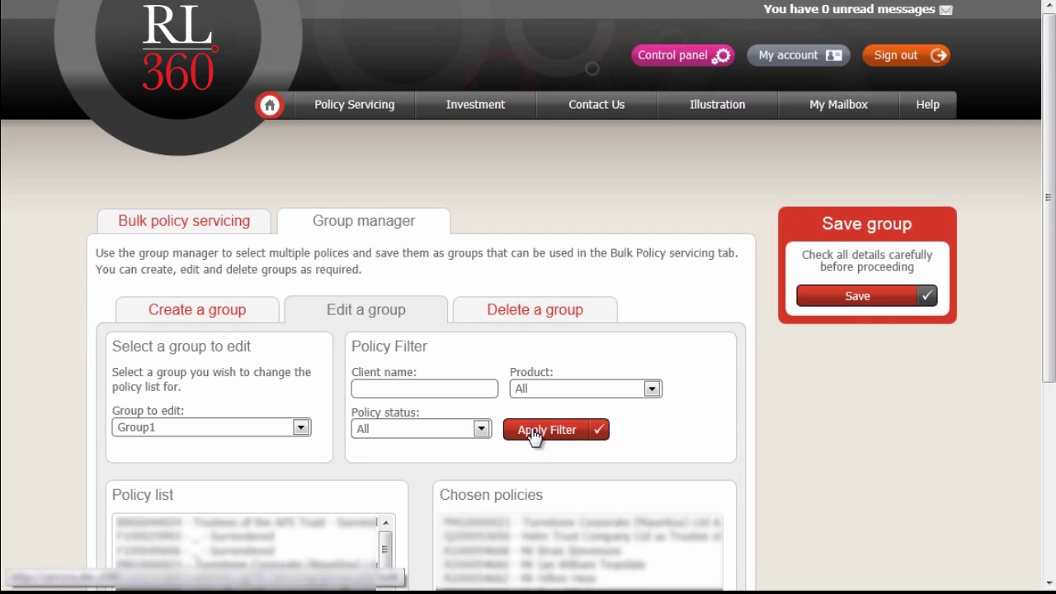
Step: Remove one policy from Group1, add the Turnstone Trust and Inter Ocean policies, and save
{"action": "scroll", "coordinate": [537, 433], "scroll_direction": "down", "scroll_amount": 1}
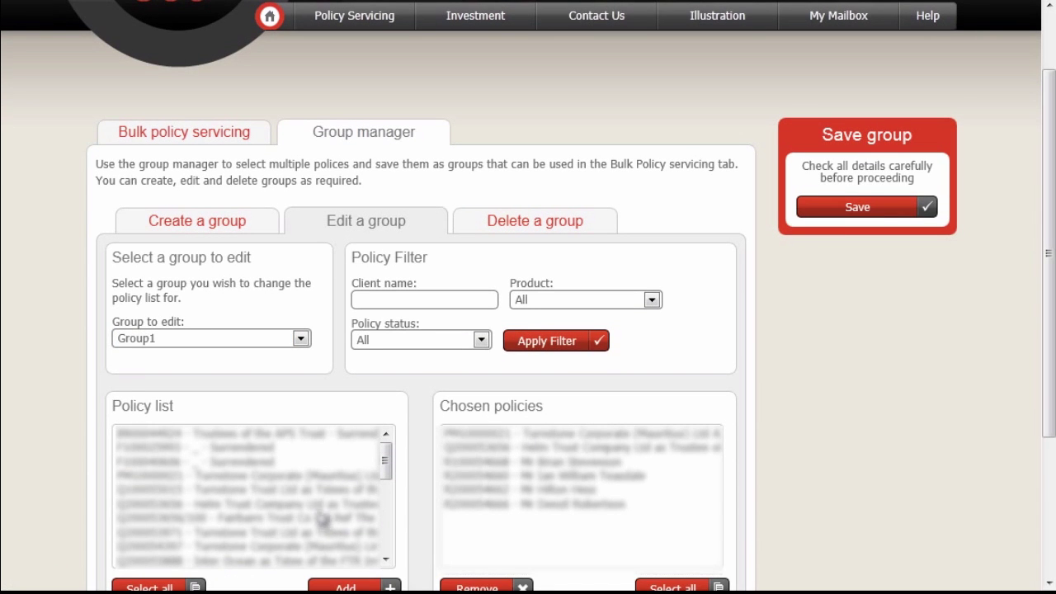
{"action": "left_click", "coordinate": [540, 486]}
{"action": "left_click", "coordinate": [536, 480]}
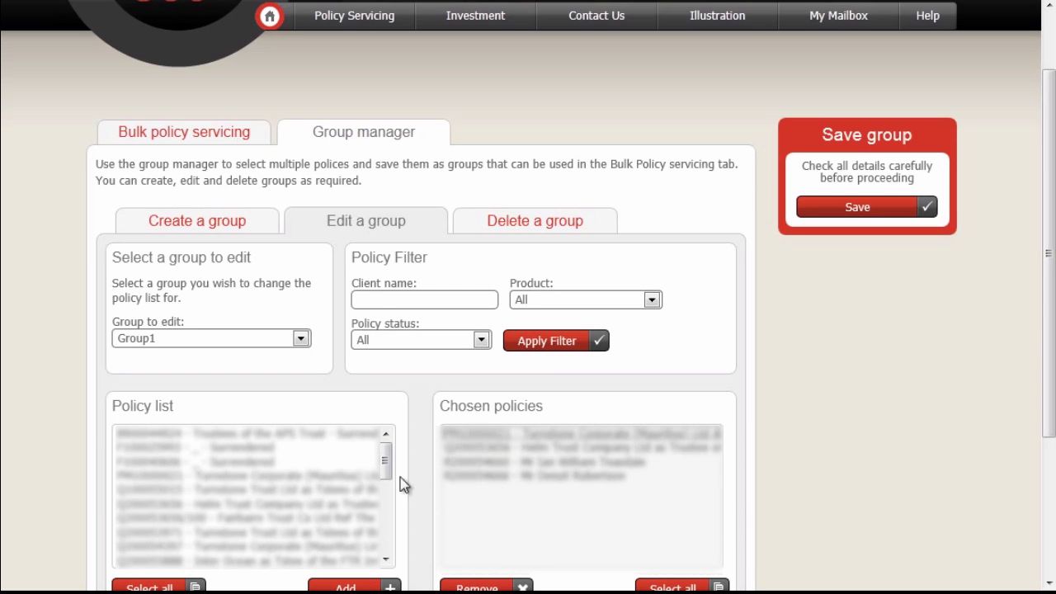
{"action": "left_click", "coordinate": [283, 531]}
{"action": "left_click", "coordinate": [272, 561]}
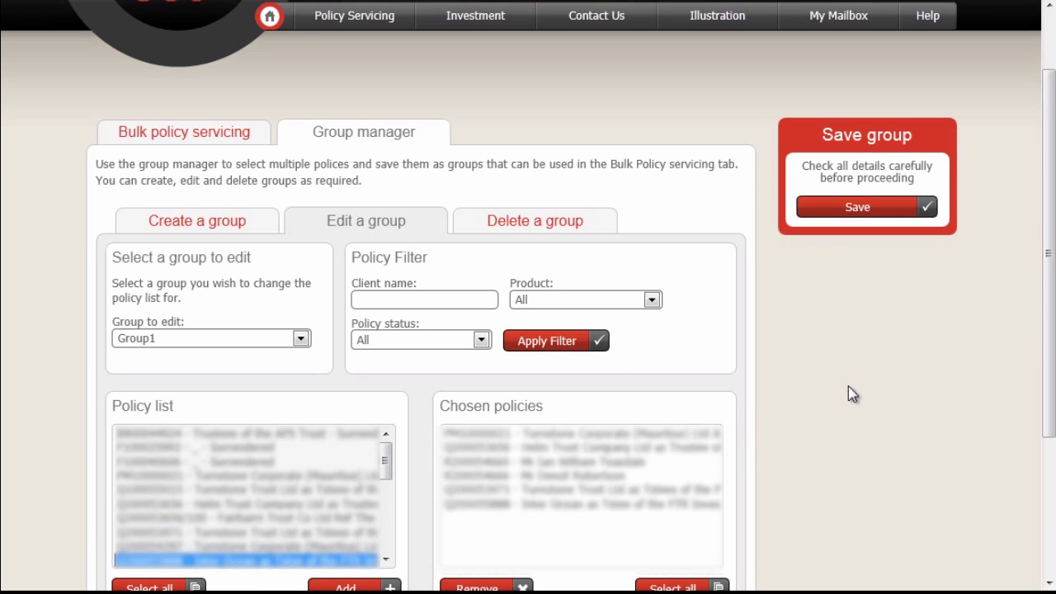
{"action": "left_click", "coordinate": [861, 207]}
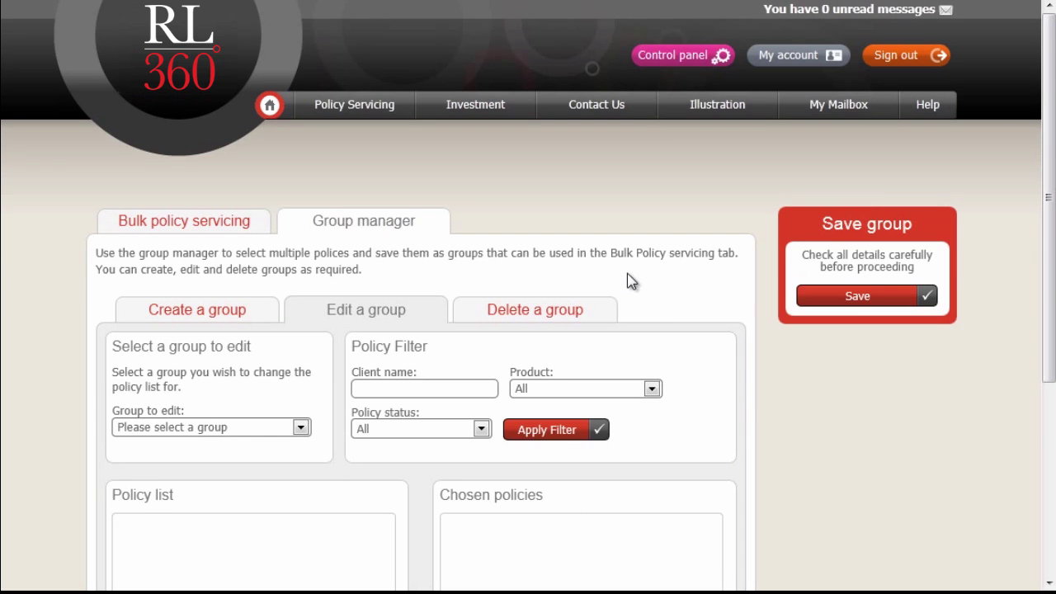
Step: On the Delete a group tab, select Group1 and request its deletion to bring up confirmation
{"action": "left_click", "coordinate": [507, 317]}
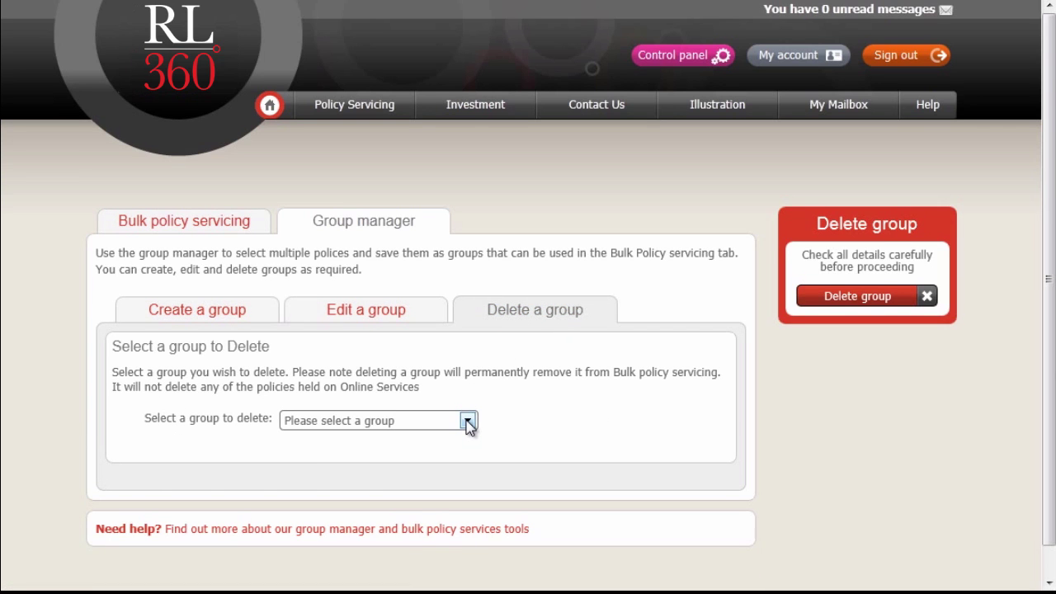
{"action": "left_click", "coordinate": [467, 421]}
{"action": "left_click", "coordinate": [410, 453]}
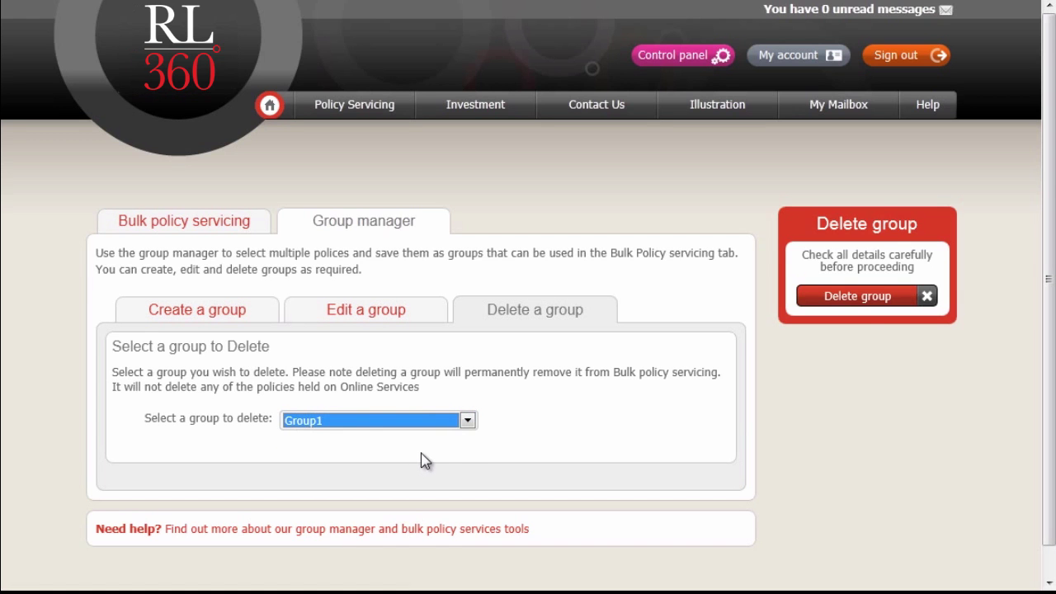
{"action": "left_click", "coordinate": [834, 302]}
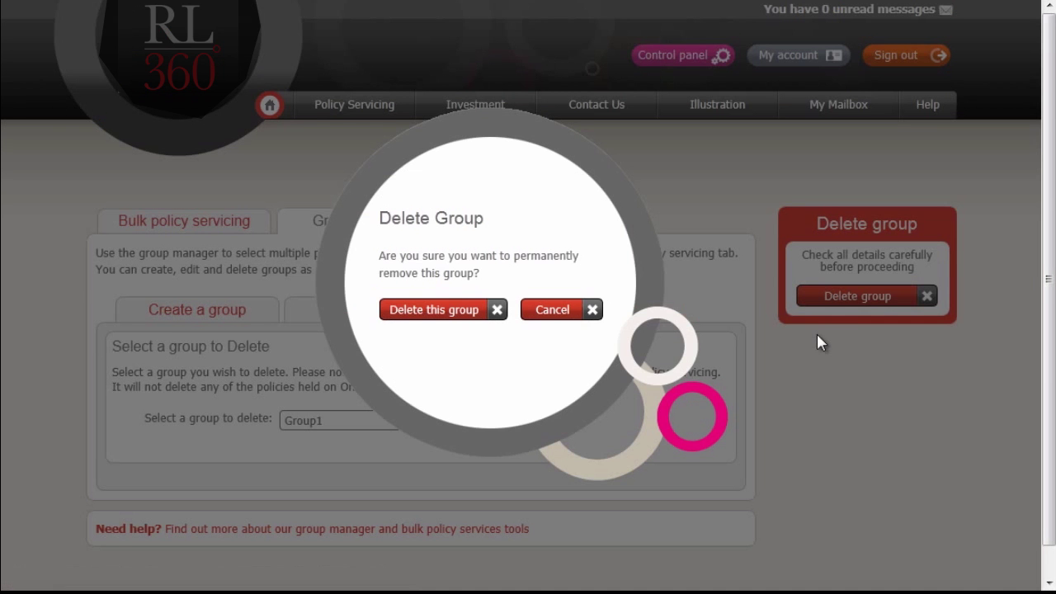